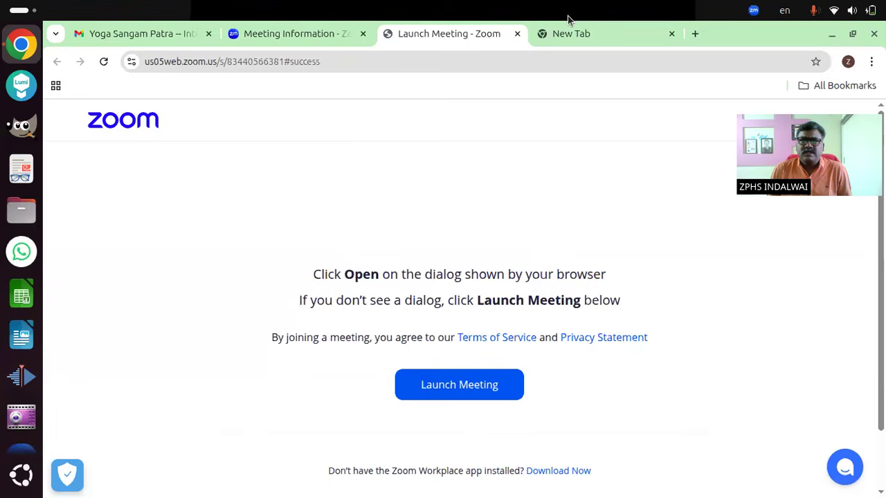
Step: Open khanacademy.org in the empty browser tab and accept all cookies
{"action": "left_click_drag", "start_coordinate": [567, 20], "coordinate": [564, 69]}
{"action": "left_click", "coordinate": [617, 79]}
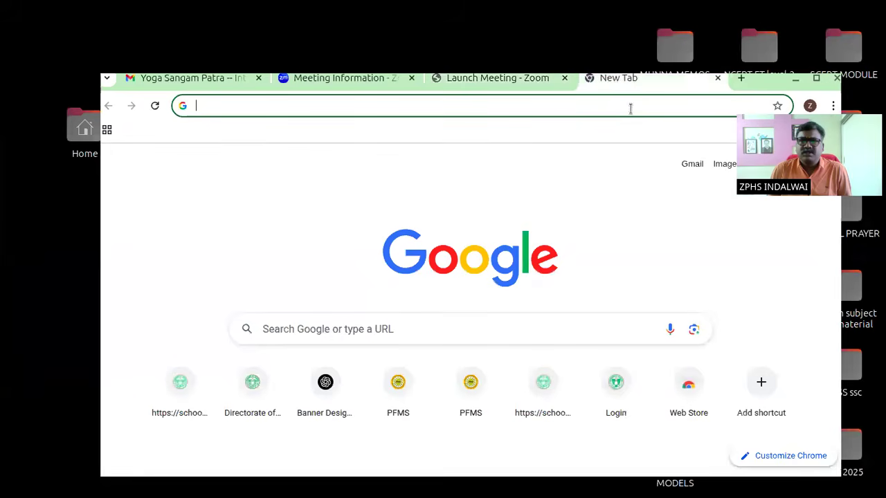
{"action": "left_click", "coordinate": [815, 79]}
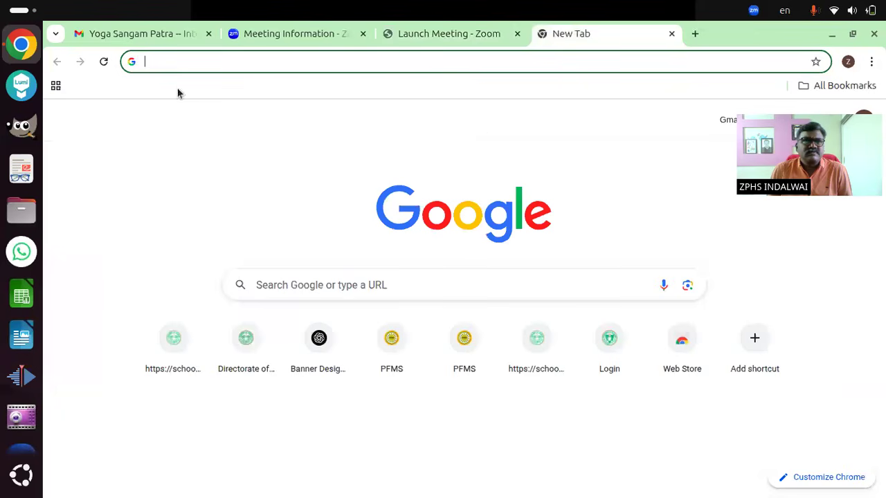
{"action": "left_click", "coordinate": [147, 61]}
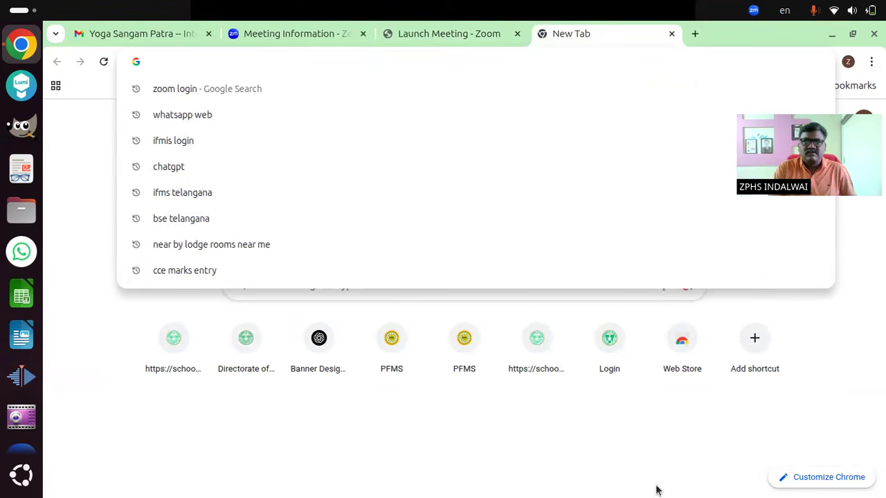
{"action": "type", "text": "kh"}
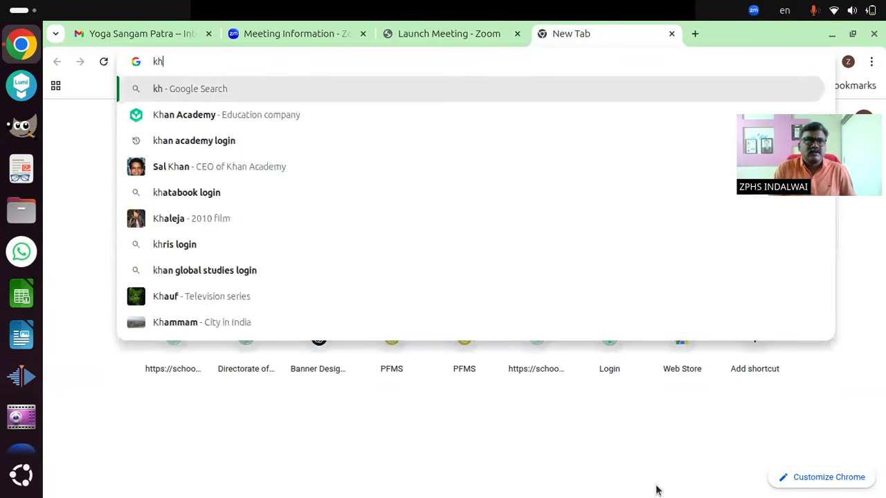
{"action": "type", "text": "anaca"}
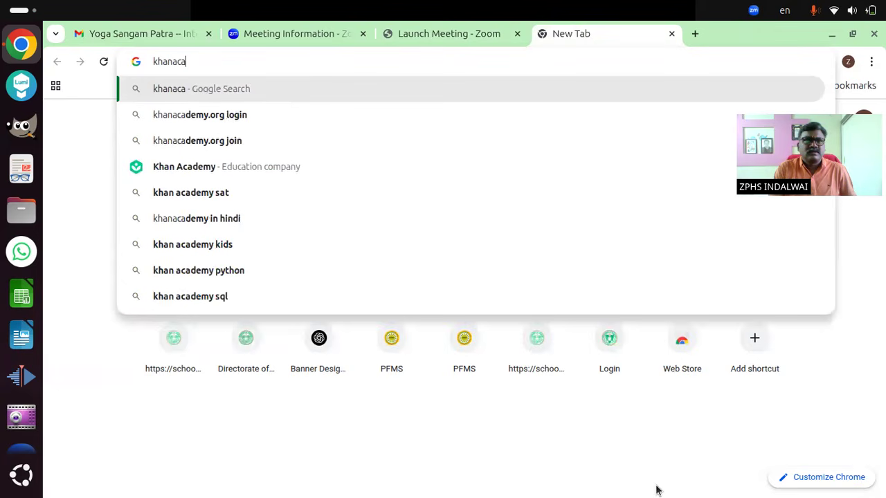
{"action": "type", "text": "dem"}
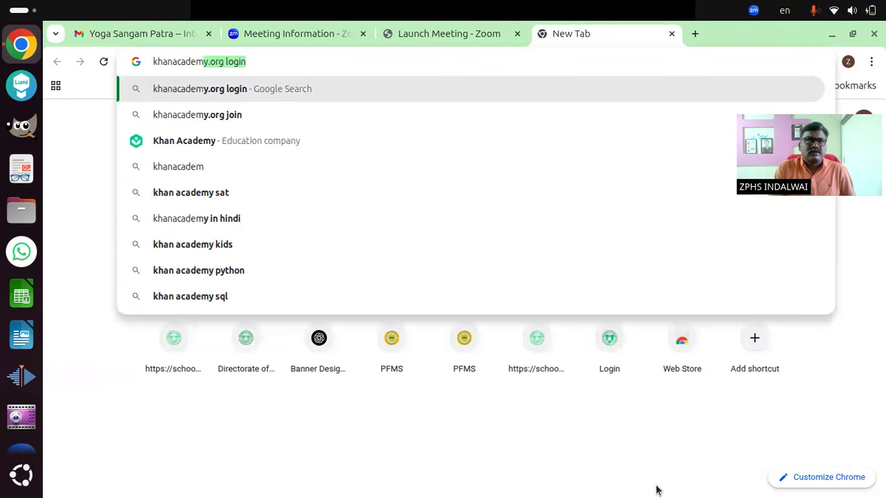
{"action": "type", "text": "y.org"}
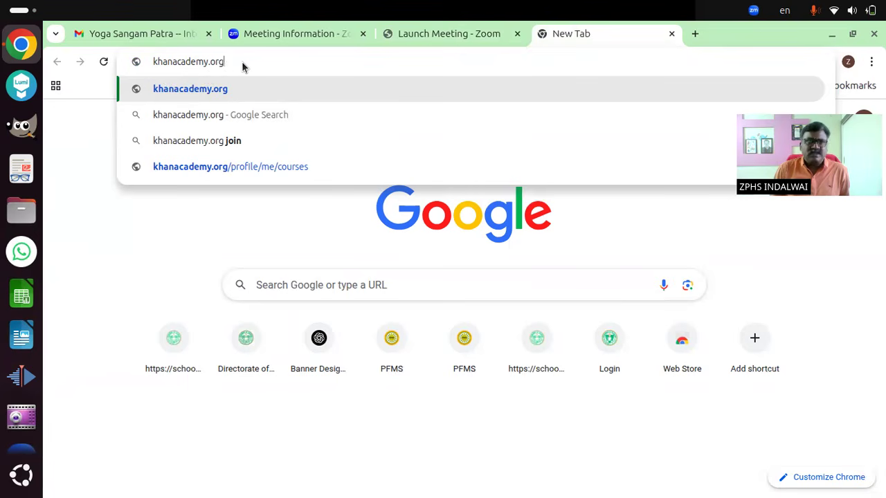
{"action": "key", "text": "Return"}
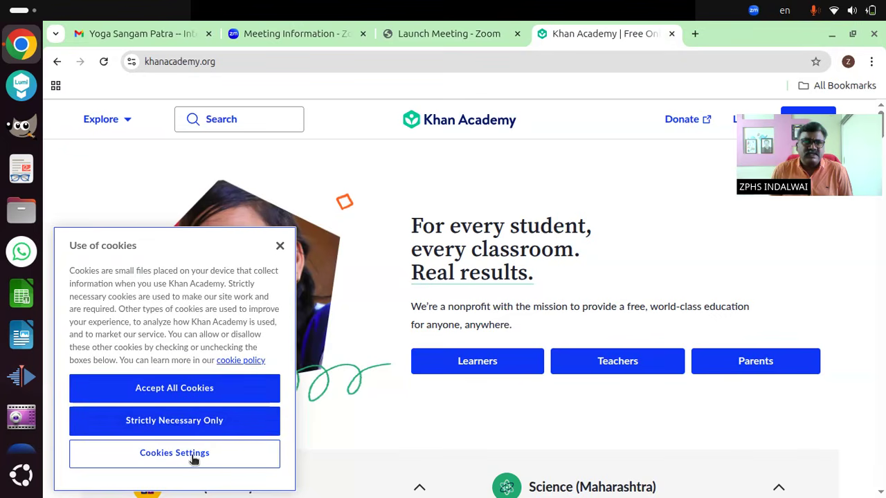
{"action": "left_click", "coordinate": [195, 391]}
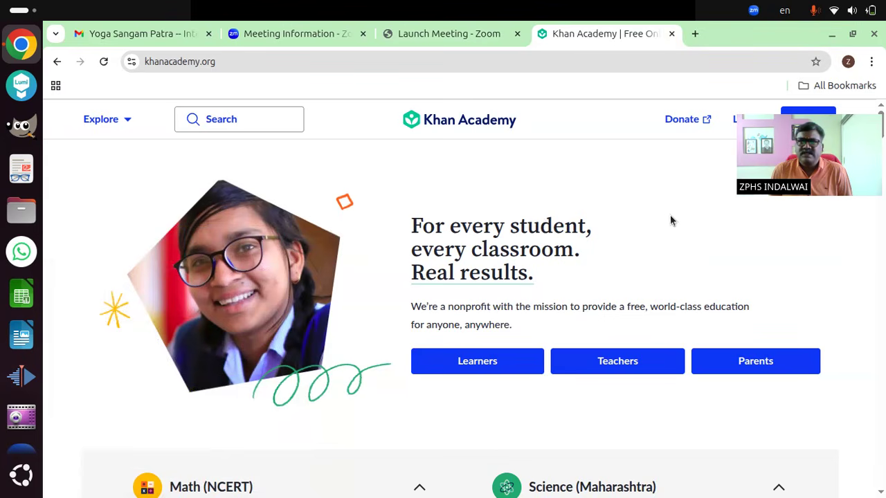
Step: Open the Khan Academy login page and check which account the browser profile is using
{"action": "left_click", "coordinate": [848, 62]}
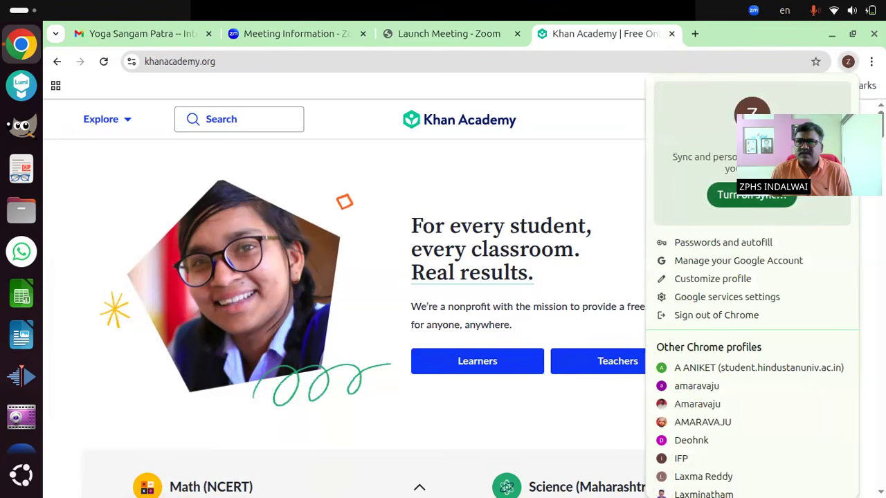
{"action": "left_click", "coordinate": [602, 173]}
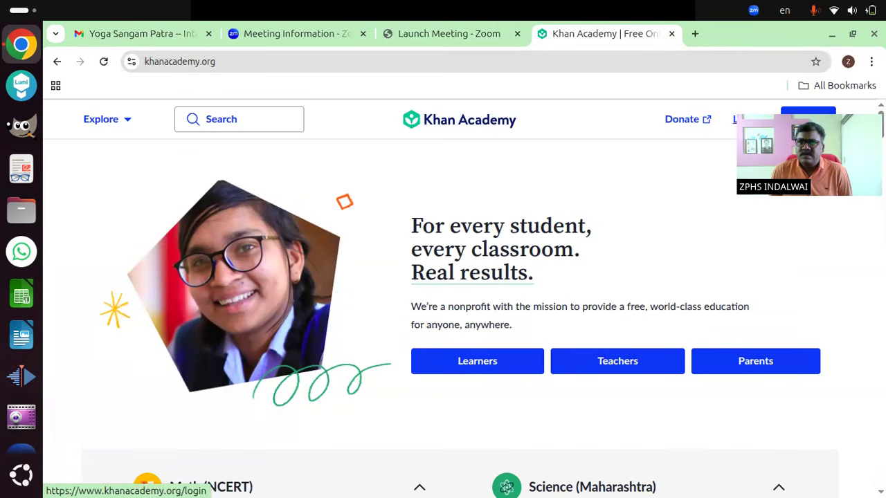
{"action": "left_click", "coordinate": [741, 119]}
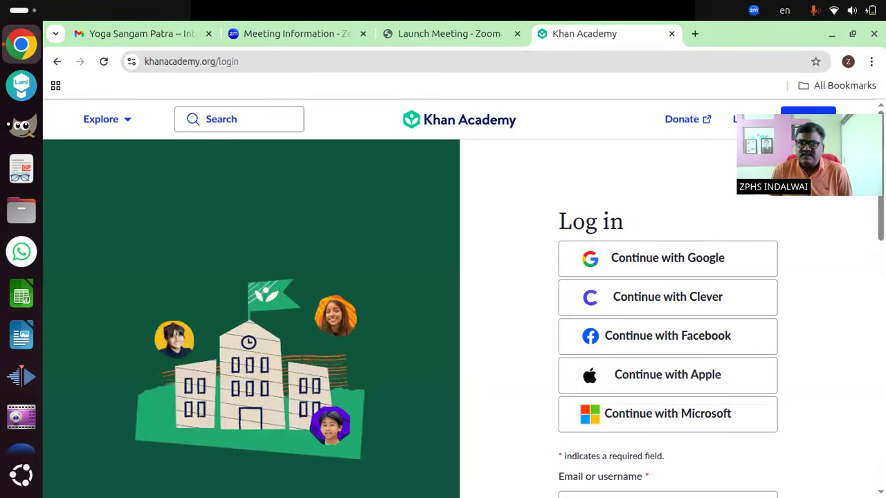
{"action": "scroll", "coordinate": [761, 223], "scroll_direction": "down", "scroll_amount": 2}
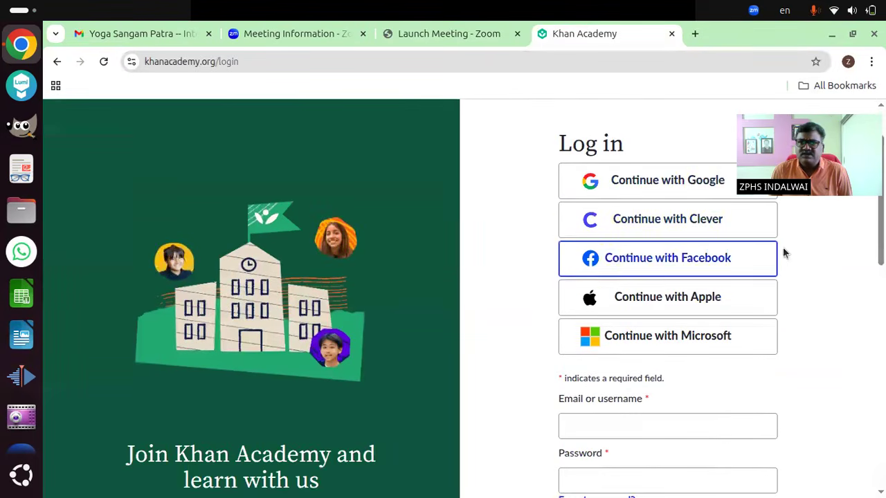
{"action": "scroll", "coordinate": [675, 195], "scroll_direction": "up", "scroll_amount": 2}
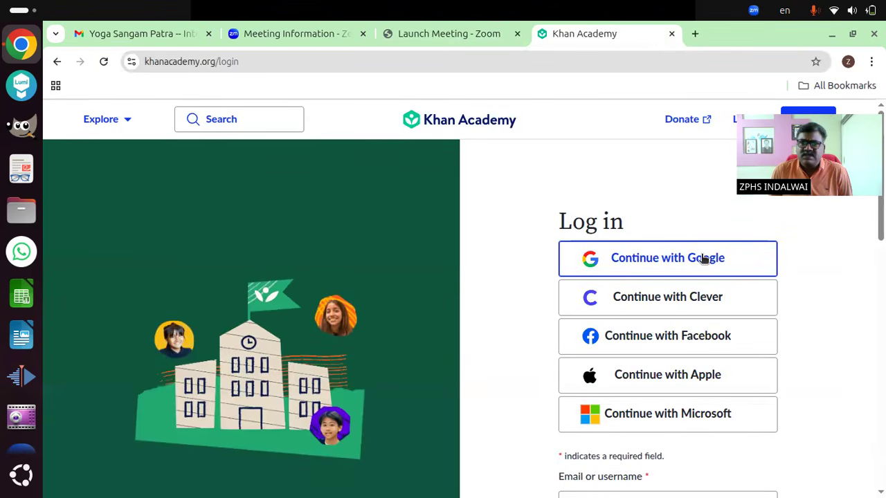
{"action": "left_click", "coordinate": [848, 61]}
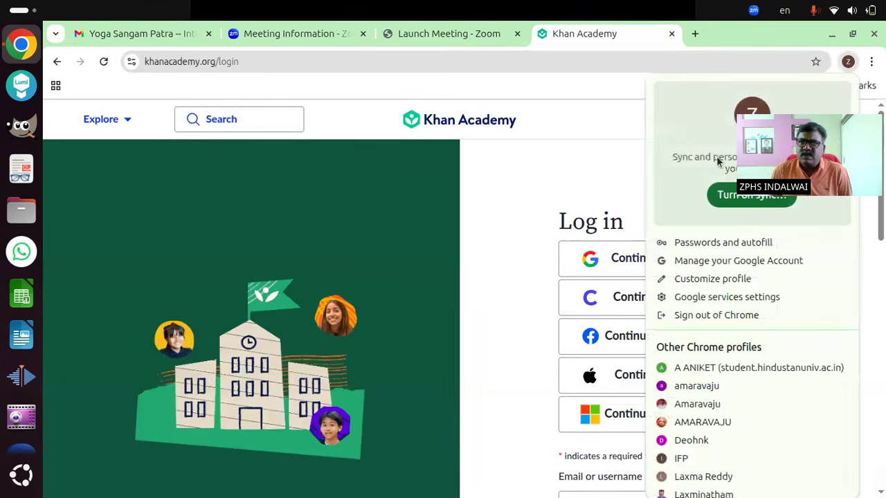
{"action": "left_click", "coordinate": [597, 162]}
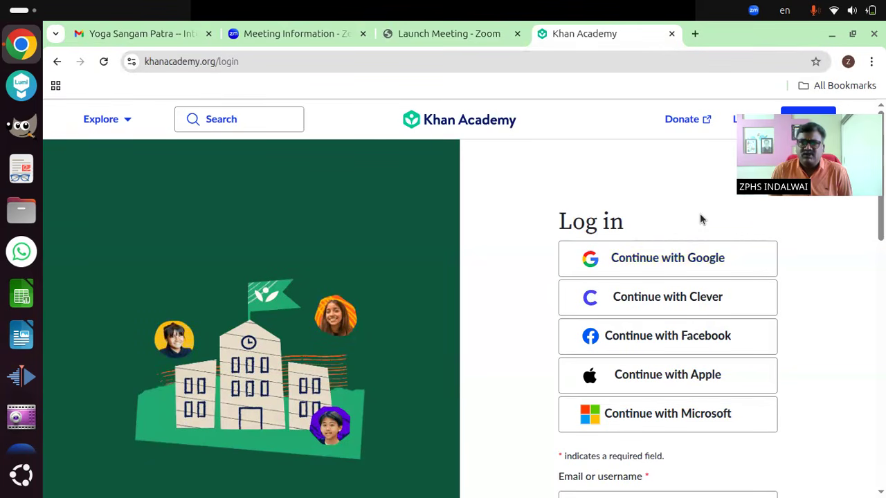
Step: Log in to Khan Academy with the school's Google account and agree to continue
{"action": "left_click", "coordinate": [687, 260]}
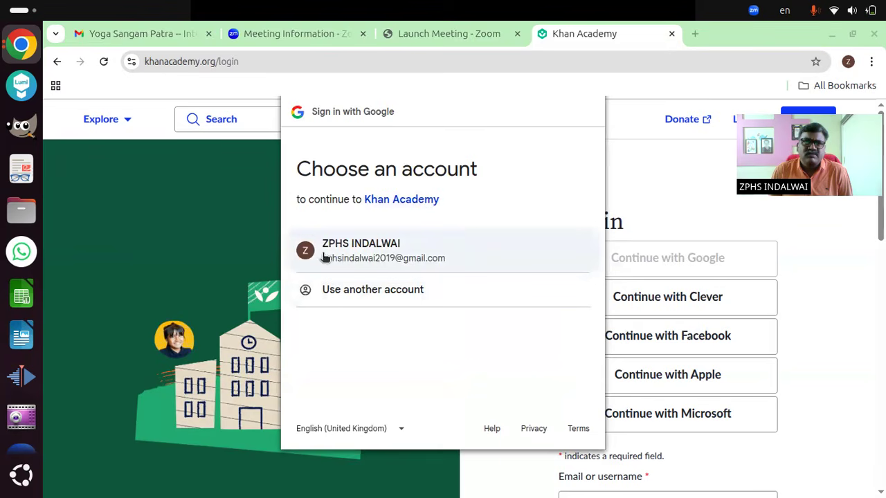
{"action": "left_click", "coordinate": [369, 256]}
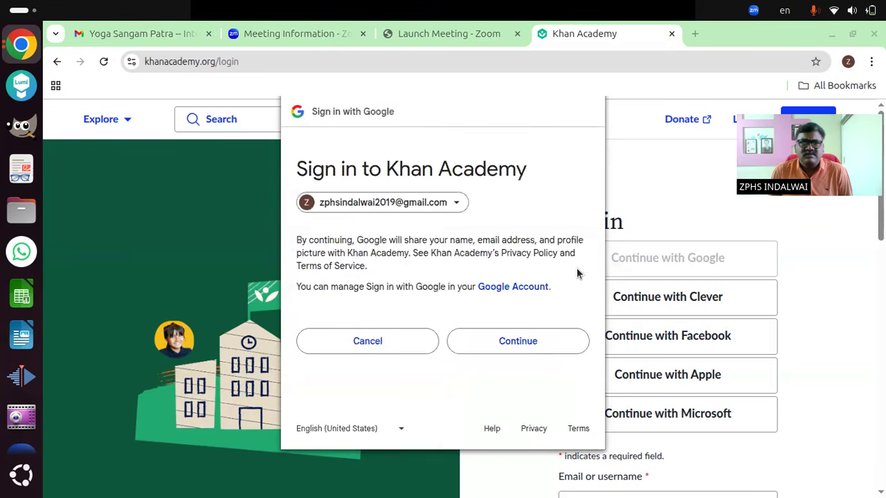
{"action": "left_click", "coordinate": [518, 341]}
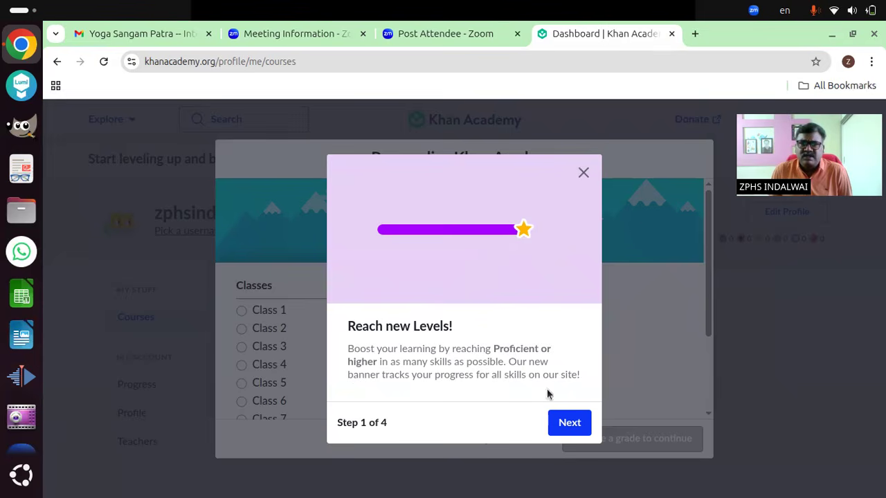
Step: Go through the four-step introduction to levels, streaks and progress, and close it
{"action": "left_click", "coordinate": [569, 425]}
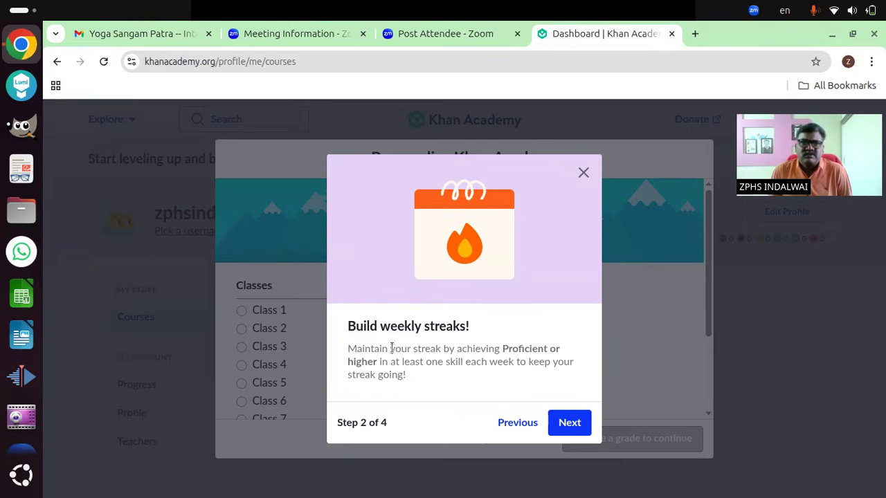
{"action": "left_click", "coordinate": [577, 425]}
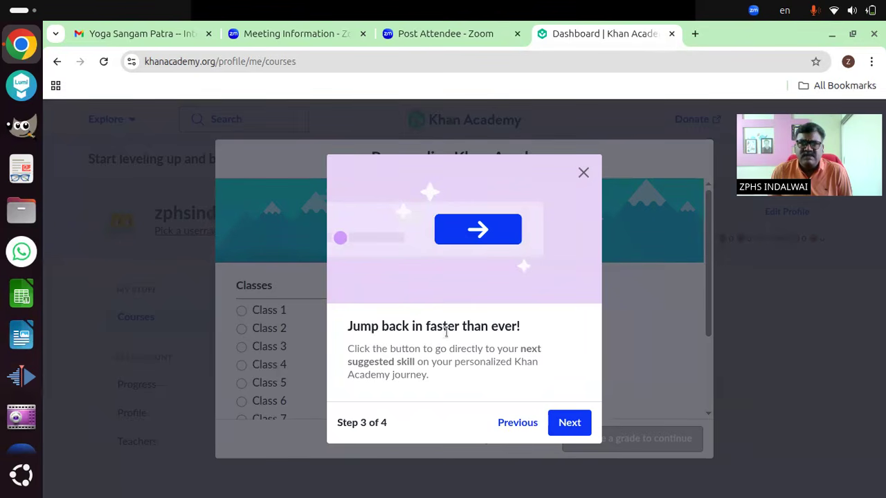
{"action": "left_click", "coordinate": [565, 423]}
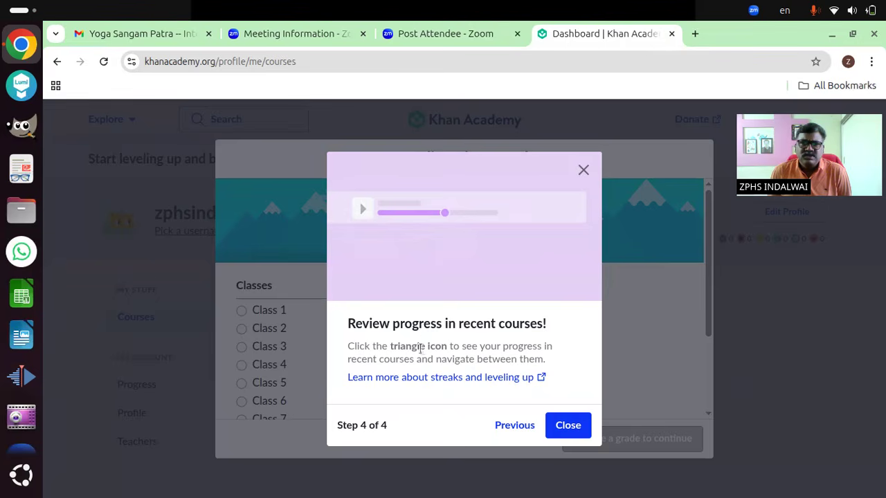
{"action": "left_click", "coordinate": [574, 428]}
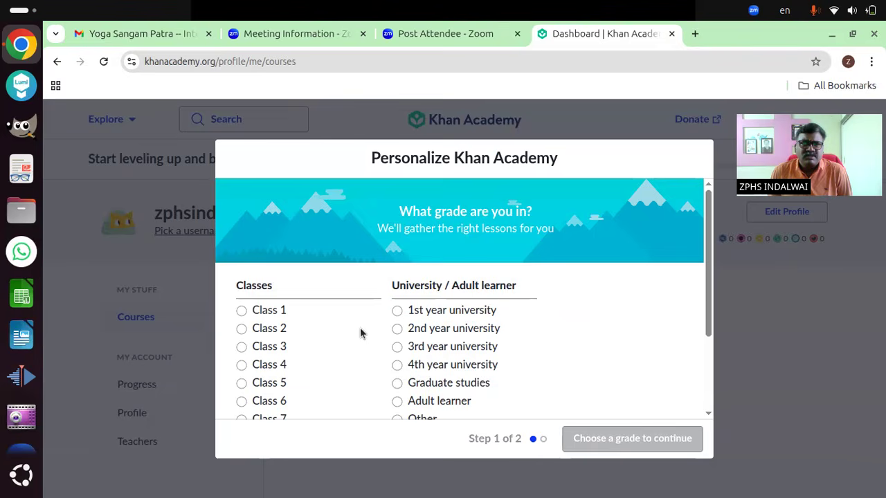
Step: Look through the available grades and select Class 9
{"action": "scroll", "coordinate": [360, 333], "scroll_direction": "down", "scroll_amount": 3}
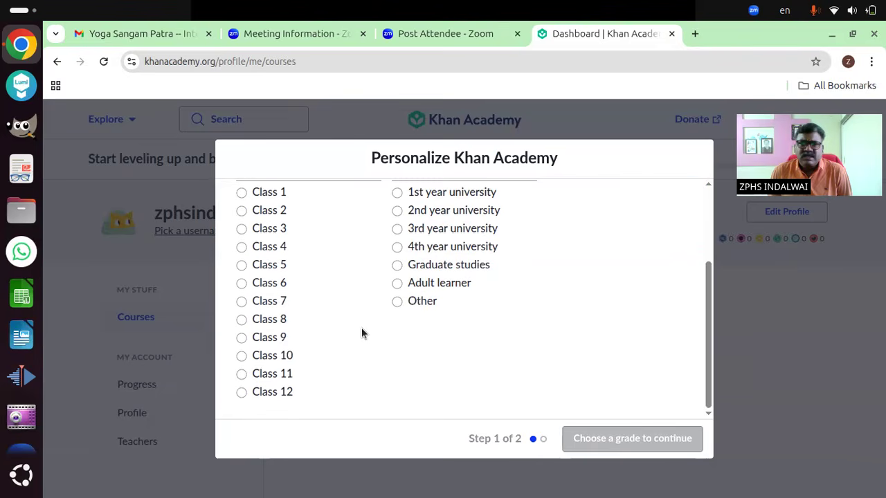
{"action": "scroll", "coordinate": [361, 333], "scroll_direction": "up", "scroll_amount": 3}
{"action": "scroll", "coordinate": [361, 333], "scroll_direction": "down", "scroll_amount": 3}
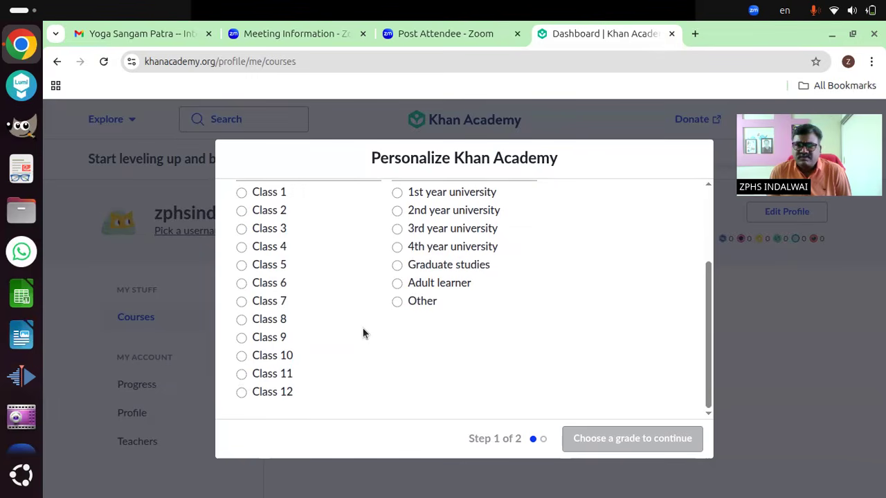
{"action": "left_click", "coordinate": [242, 338]}
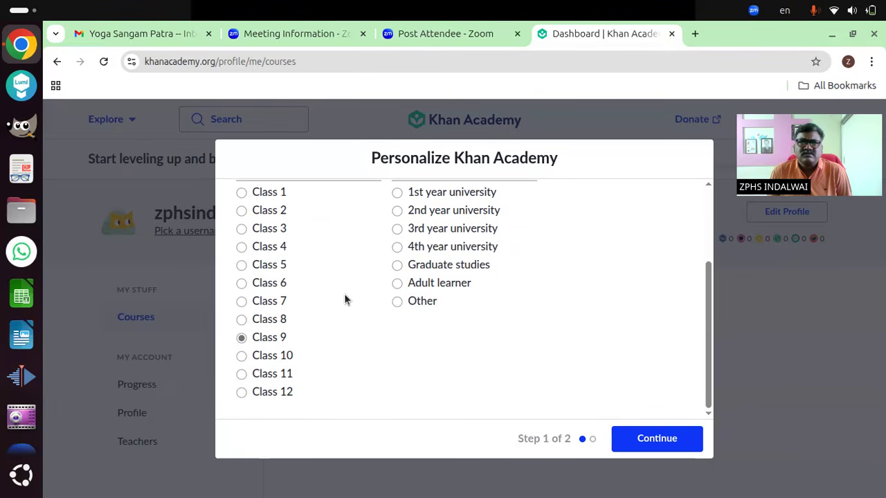
{"action": "scroll", "coordinate": [344, 296], "scroll_direction": "up", "scroll_amount": 2}
{"action": "scroll", "coordinate": [355, 291], "scroll_direction": "down", "scroll_amount": 1}
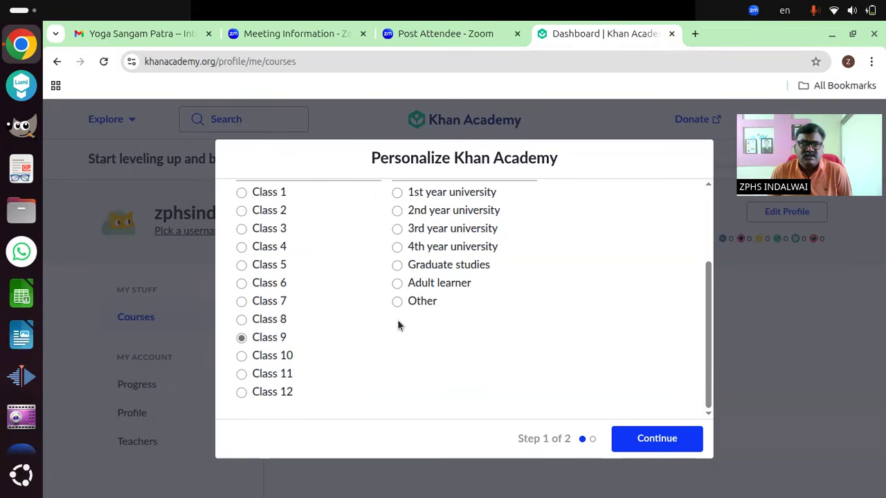
Step: Choose Class 8 as the grade and continue to the course selection
{"action": "left_click", "coordinate": [241, 320]}
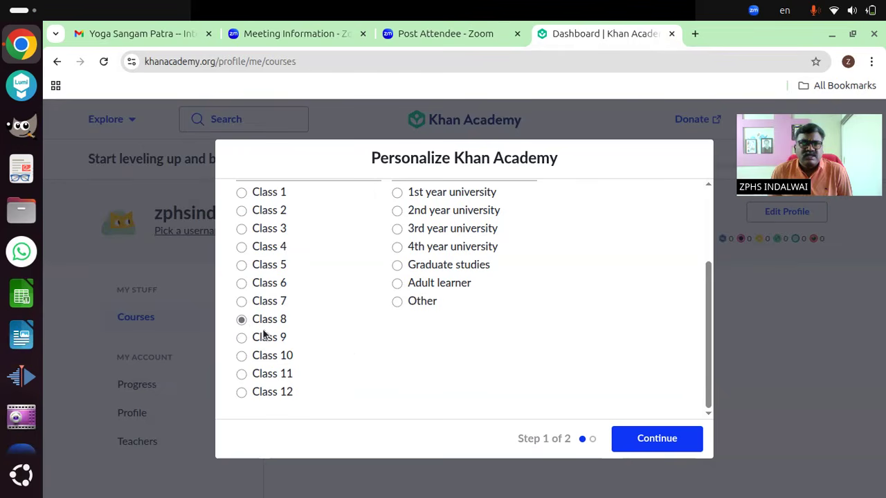
{"action": "left_click", "coordinate": [666, 445]}
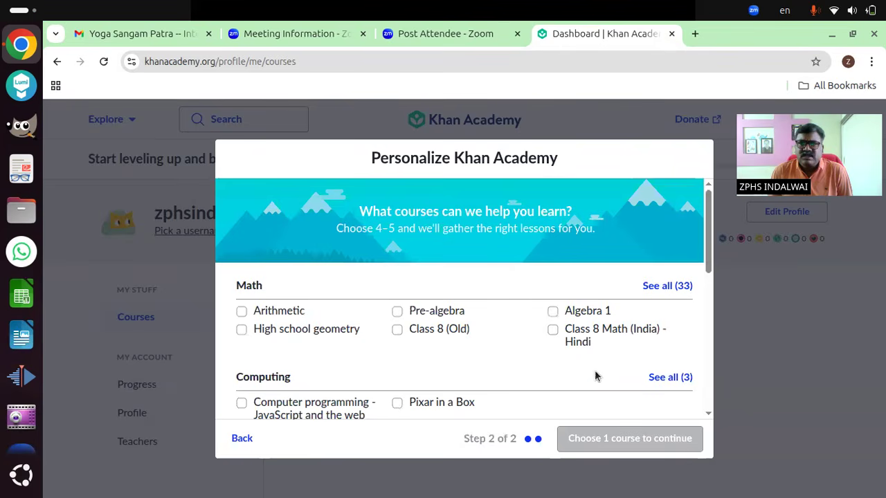
Step: Look through the course categories offered for the chosen grade, including the full list of Math courses
{"action": "scroll", "coordinate": [553, 369], "scroll_direction": "down", "scroll_amount": 2}
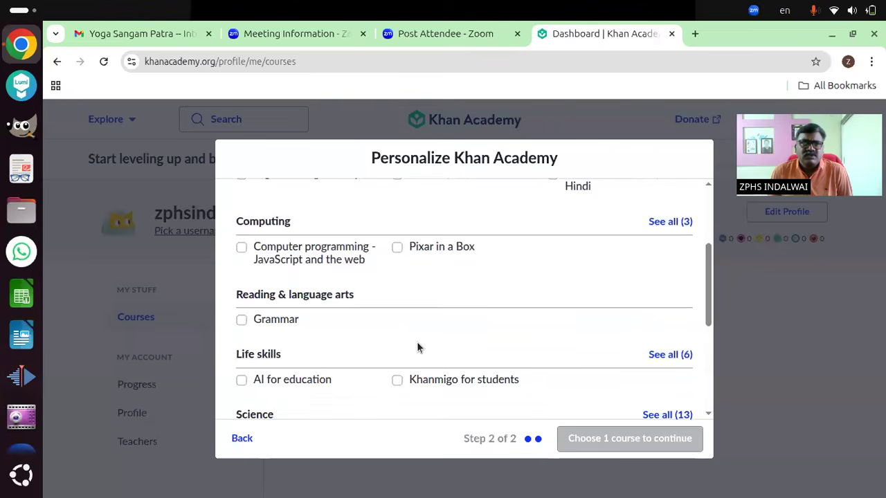
{"action": "scroll", "coordinate": [417, 346], "scroll_direction": "down", "scroll_amount": 3}
{"action": "scroll", "coordinate": [418, 346], "scroll_direction": "up", "scroll_amount": 7}
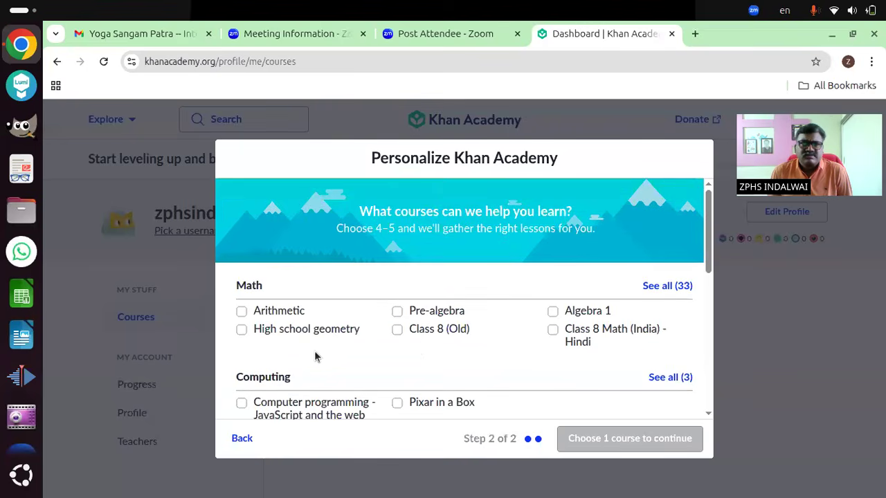
{"action": "left_click", "coordinate": [667, 290]}
{"action": "scroll", "coordinate": [563, 312], "scroll_direction": "down", "scroll_amount": 3}
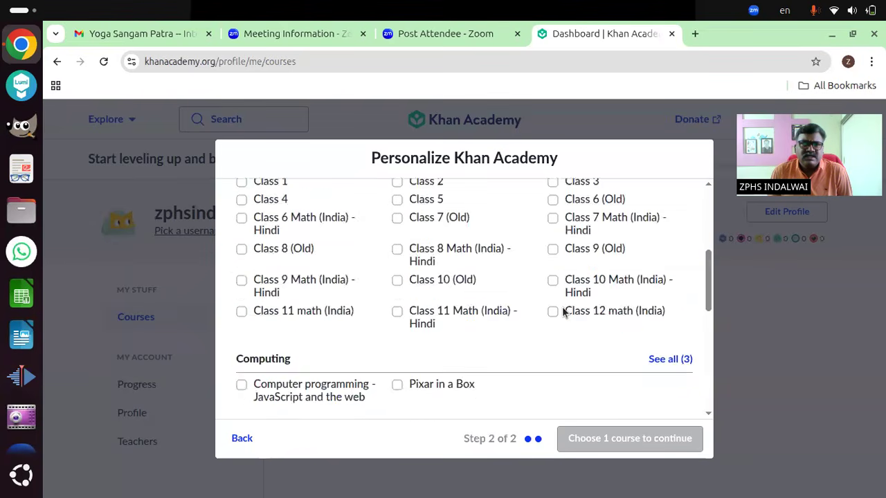
{"action": "scroll", "coordinate": [562, 312], "scroll_direction": "down", "scroll_amount": 5}
{"action": "scroll", "coordinate": [562, 313], "scroll_direction": "down", "scroll_amount": 3}
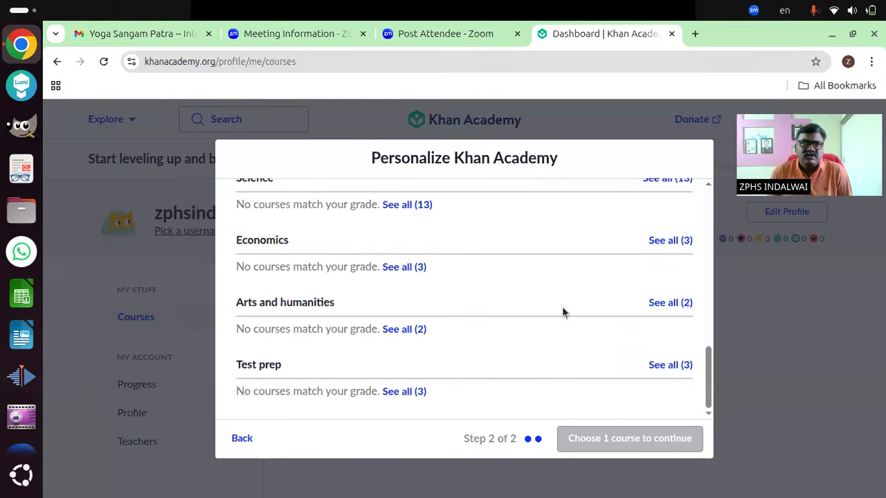
{"action": "scroll", "coordinate": [441, 385], "scroll_direction": "up", "scroll_amount": 10}
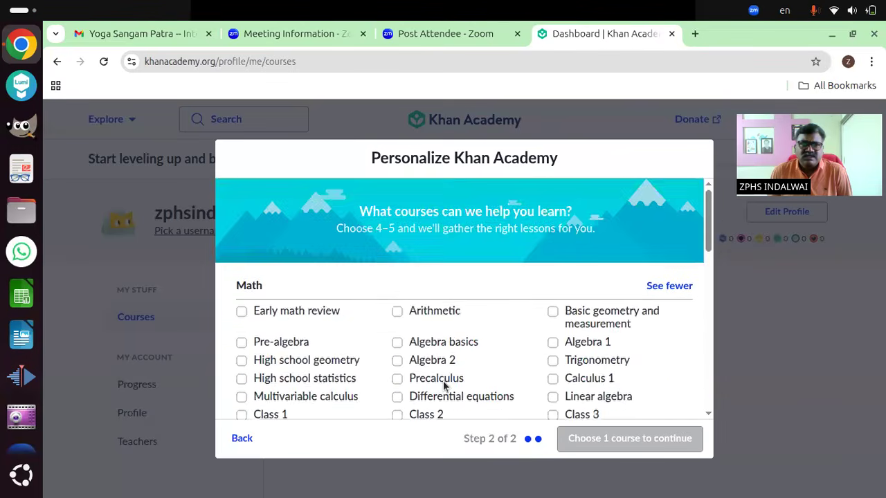
{"action": "scroll", "coordinate": [443, 386], "scroll_direction": "down", "scroll_amount": 2}
{"action": "scroll", "coordinate": [519, 380], "scroll_direction": "down", "scroll_amount": 3}
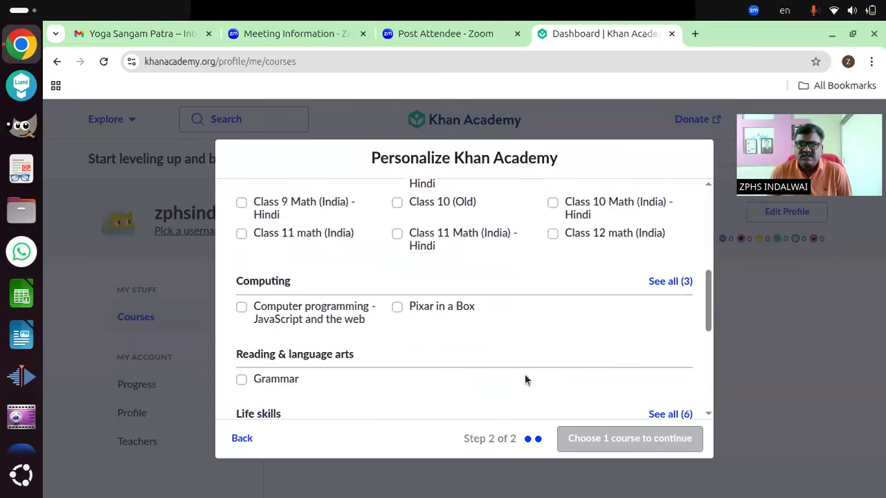
Step: Show all Computing courses and look through the Math list and the remaining course categories
{"action": "left_click", "coordinate": [670, 282]}
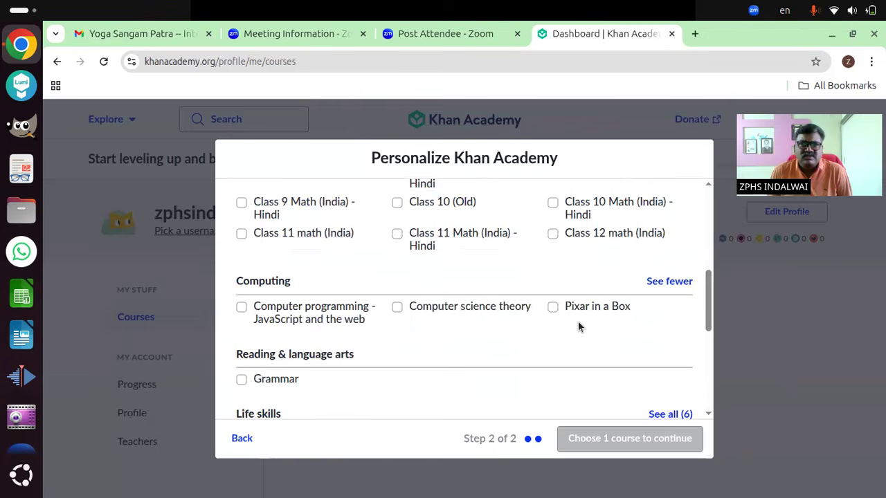
{"action": "scroll", "coordinate": [578, 322], "scroll_direction": "down", "scroll_amount": 5}
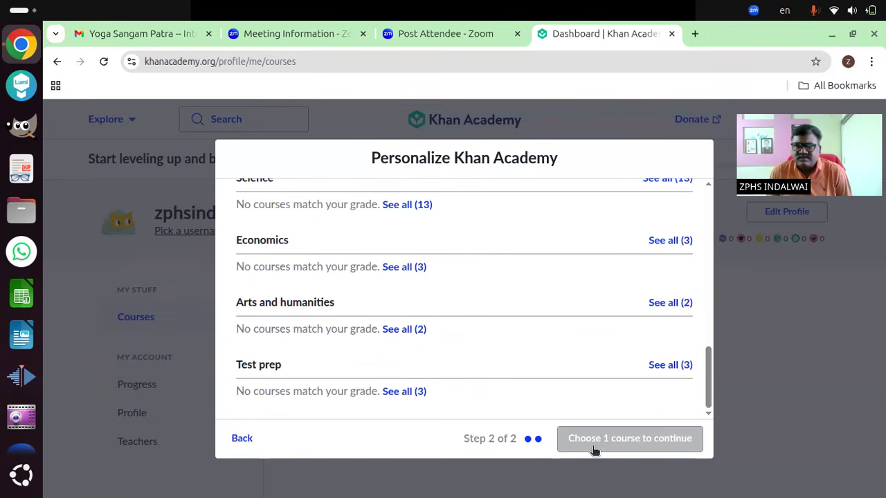
{"action": "scroll", "coordinate": [535, 390], "scroll_direction": "up", "scroll_amount": 10}
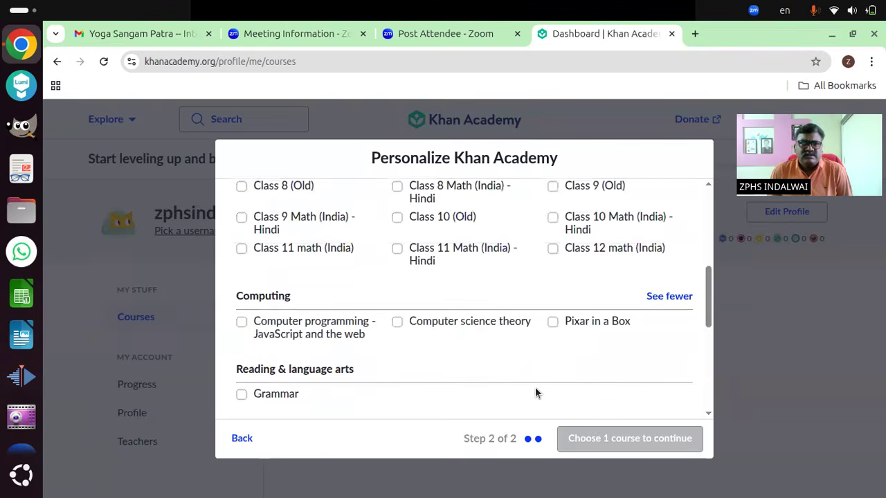
{"action": "scroll", "coordinate": [484, 370], "scroll_direction": "down", "scroll_amount": 2}
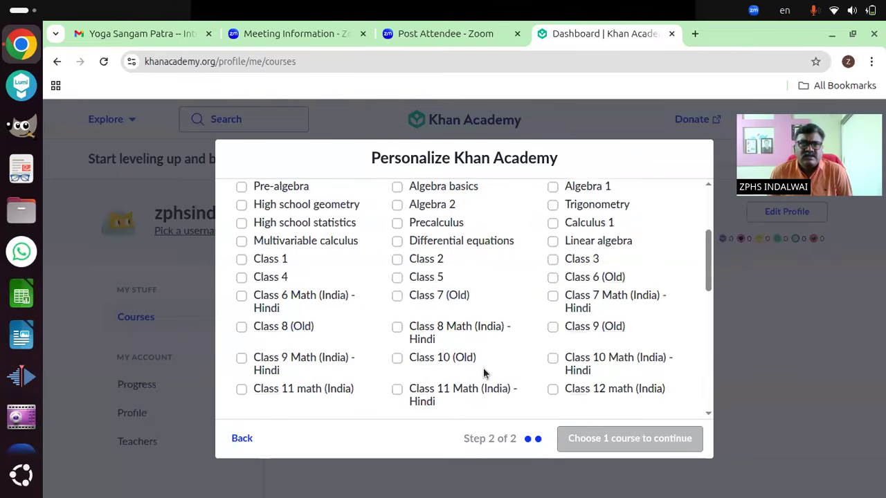
{"action": "scroll", "coordinate": [364, 369], "scroll_direction": "up", "scroll_amount": 2}
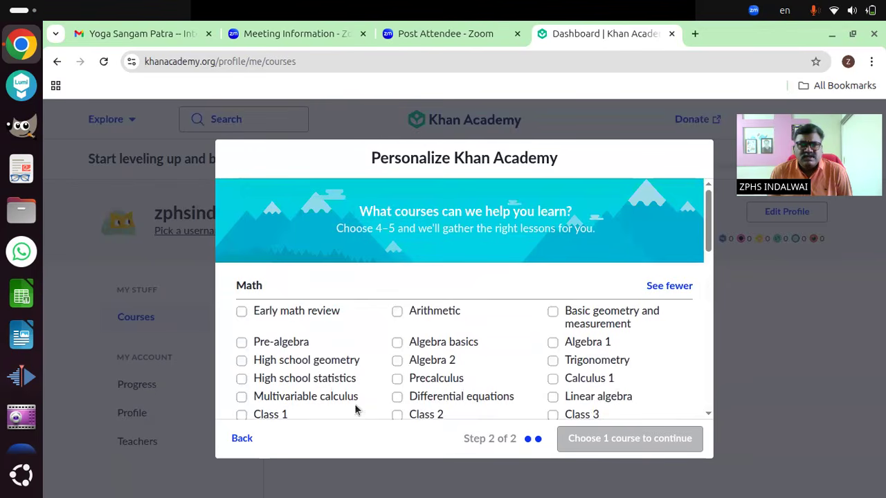
{"action": "scroll", "coordinate": [542, 381], "scroll_direction": "down", "scroll_amount": 1}
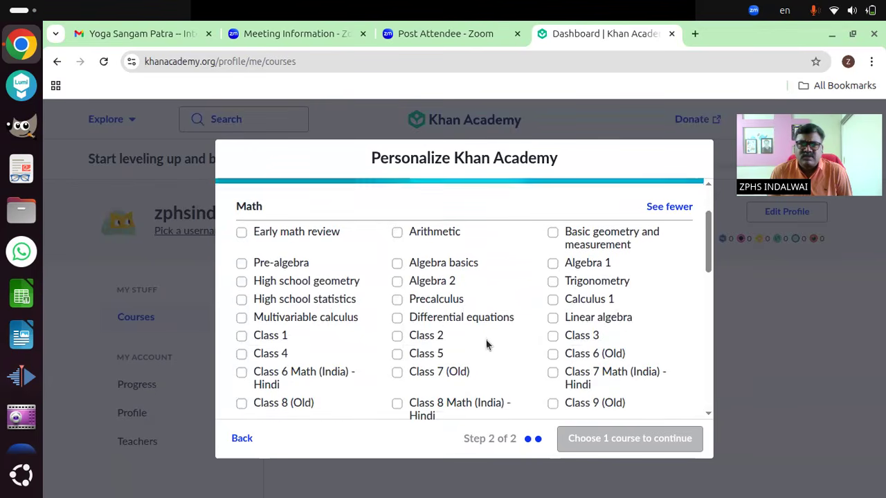
{"action": "scroll", "coordinate": [488, 346], "scroll_direction": "down", "scroll_amount": 3}
{"action": "scroll", "coordinate": [339, 318], "scroll_direction": "down", "scroll_amount": 3}
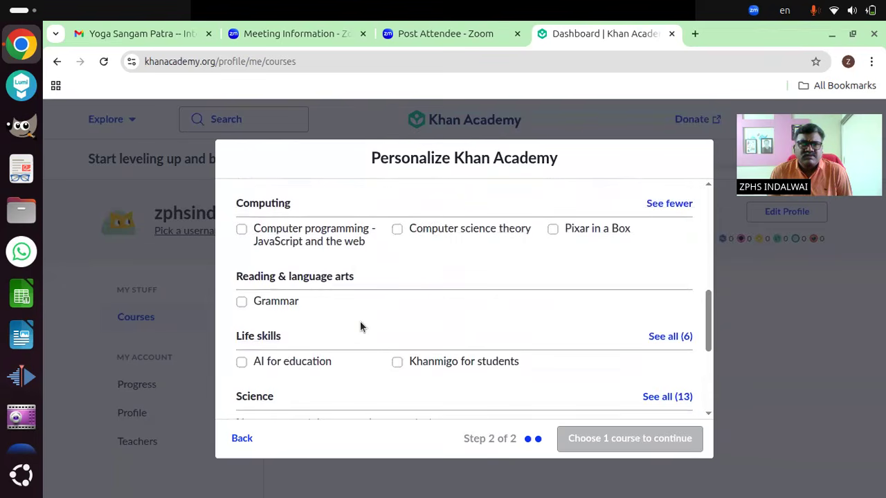
{"action": "scroll", "coordinate": [343, 338], "scroll_direction": "down", "scroll_amount": 1}
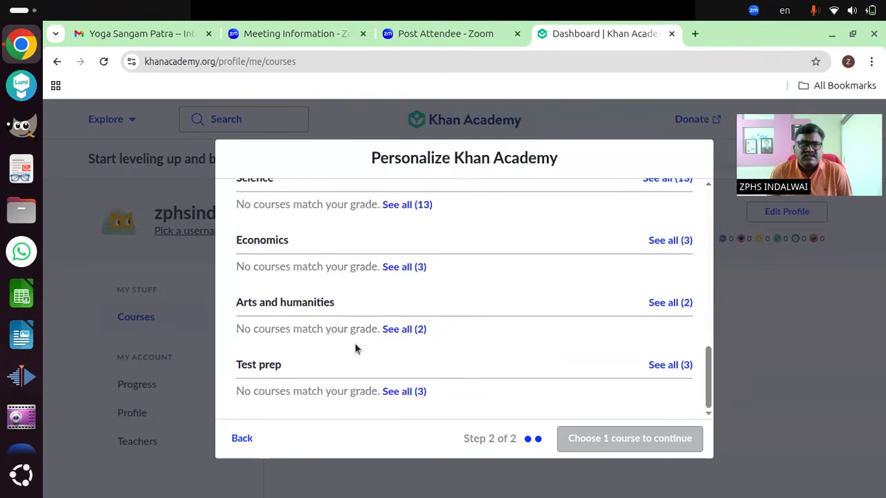
Step: Show all Science courses and look through them
{"action": "scroll", "coordinate": [354, 346], "scroll_direction": "up", "scroll_amount": 3}
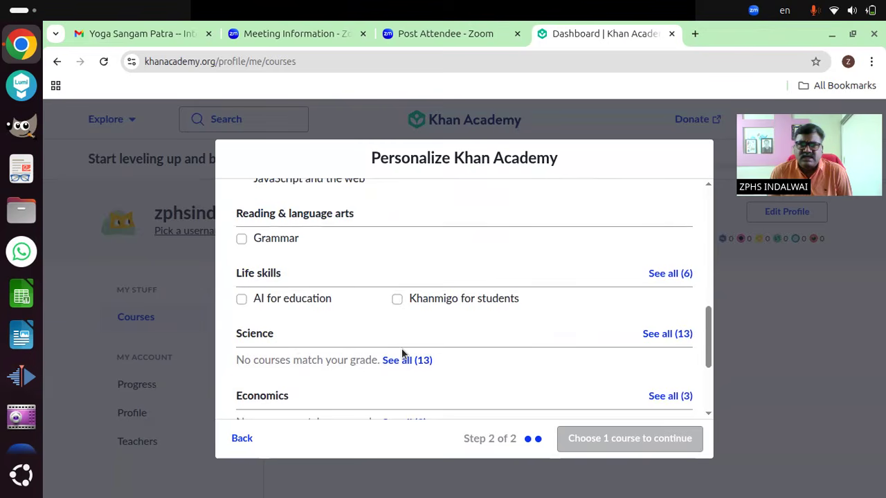
{"action": "left_click", "coordinate": [667, 334]}
{"action": "scroll", "coordinate": [493, 349], "scroll_direction": "down", "scroll_amount": 1}
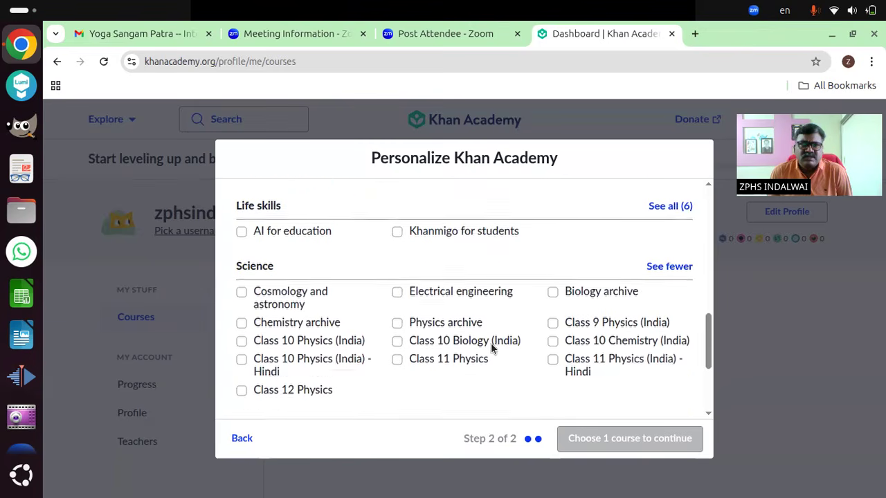
{"action": "scroll", "coordinate": [493, 349], "scroll_direction": "down", "scroll_amount": 2}
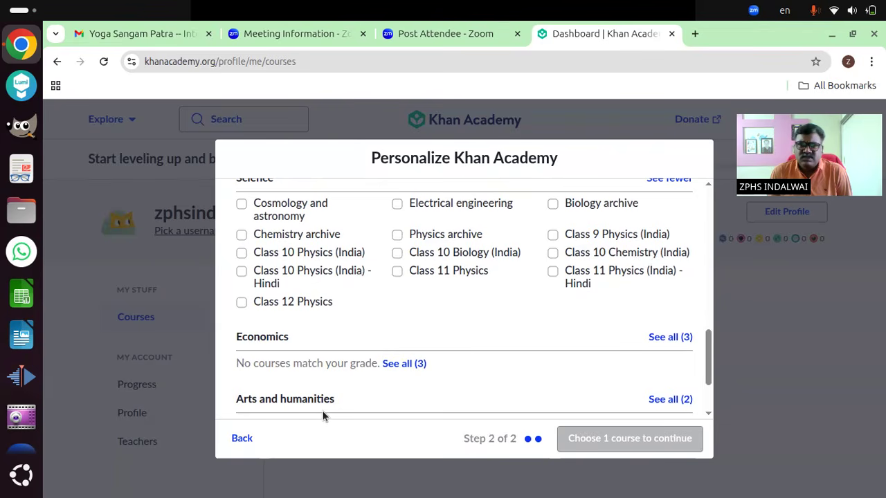
Step: Go back to review the grade choice, return to the course selection and look over its categories
{"action": "left_click", "coordinate": [248, 443]}
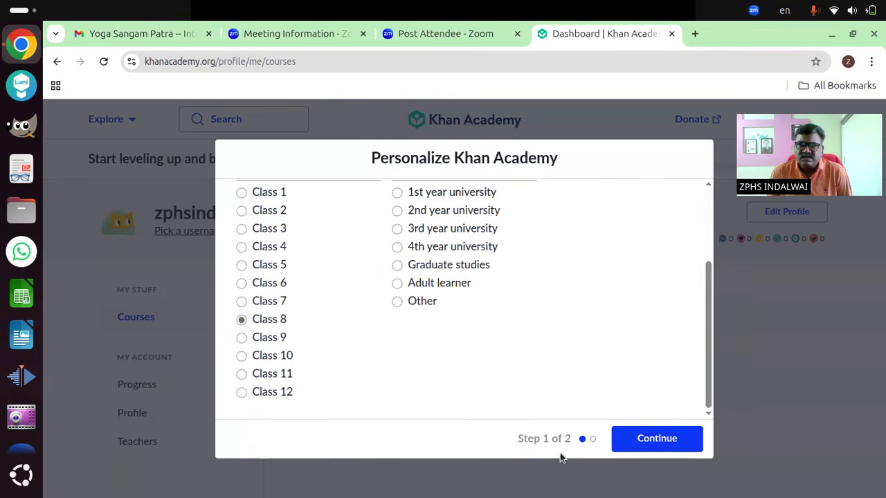
{"action": "scroll", "coordinate": [609, 315], "scroll_direction": "up", "scroll_amount": 3}
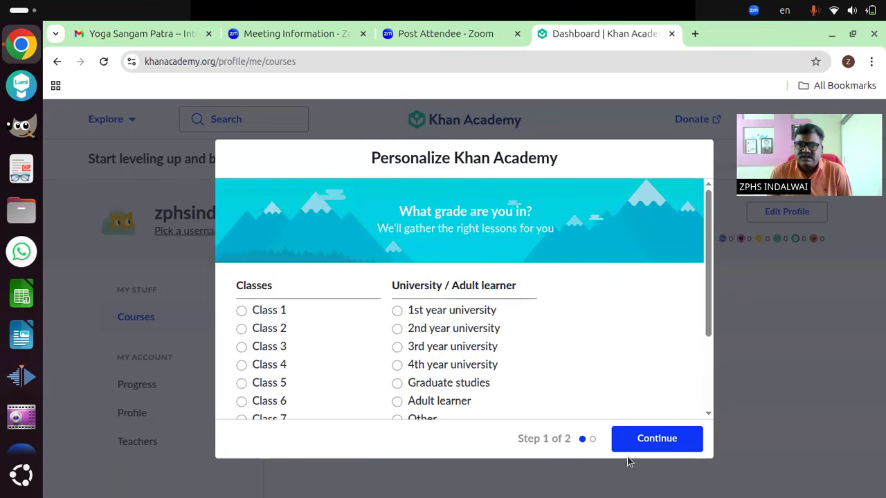
{"action": "left_click", "coordinate": [640, 445]}
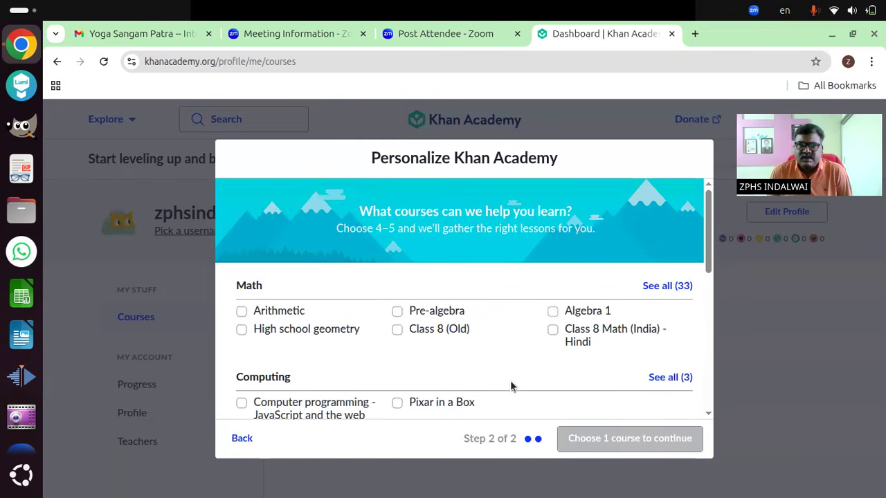
{"action": "scroll", "coordinate": [510, 385], "scroll_direction": "down", "scroll_amount": 10}
{"action": "scroll", "coordinate": [510, 385], "scroll_direction": "up", "scroll_amount": 3}
{"action": "scroll", "coordinate": [510, 385], "scroll_direction": "down", "scroll_amount": 3}
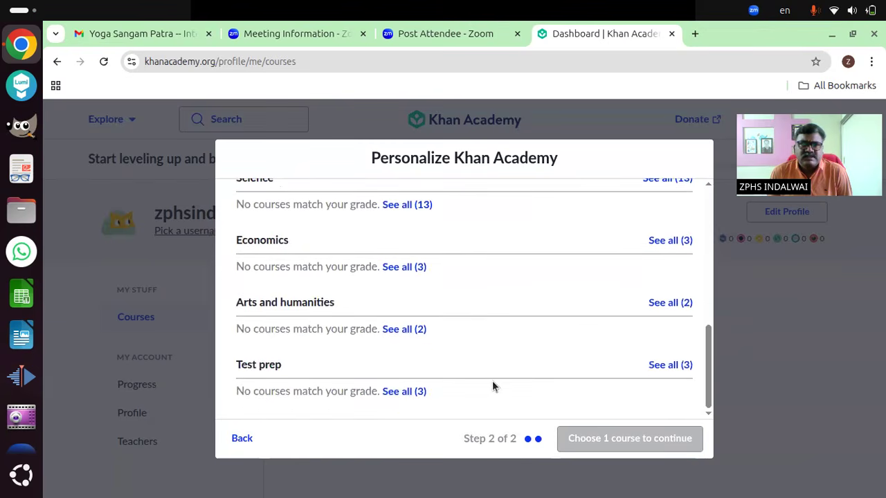
{"action": "scroll", "coordinate": [488, 386], "scroll_direction": "up", "scroll_amount": 4}
{"action": "scroll", "coordinate": [348, 351], "scroll_direction": "up", "scroll_amount": 1}
{"action": "scroll", "coordinate": [348, 350], "scroll_direction": "up", "scroll_amount": 1}
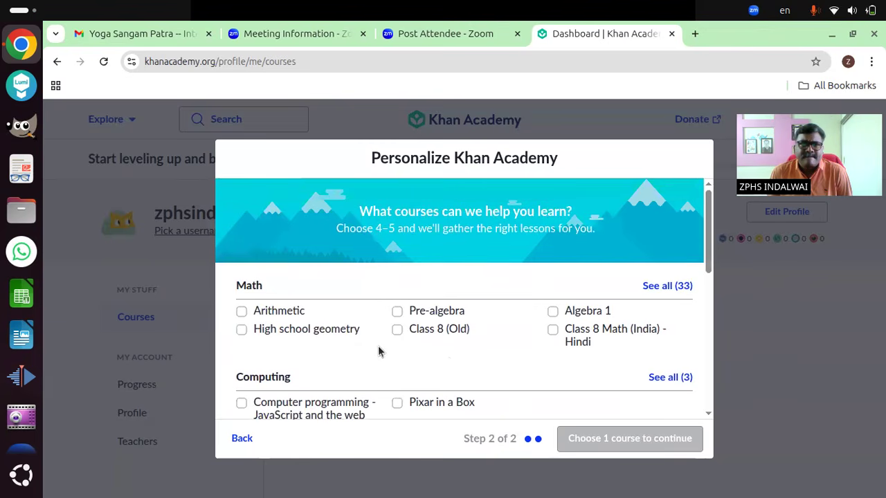
Step: Select Trigonometry from the full list of Math courses and continue with that one course
{"action": "left_click", "coordinate": [661, 287]}
{"action": "scroll", "coordinate": [388, 377], "scroll_direction": "down", "scroll_amount": 2}
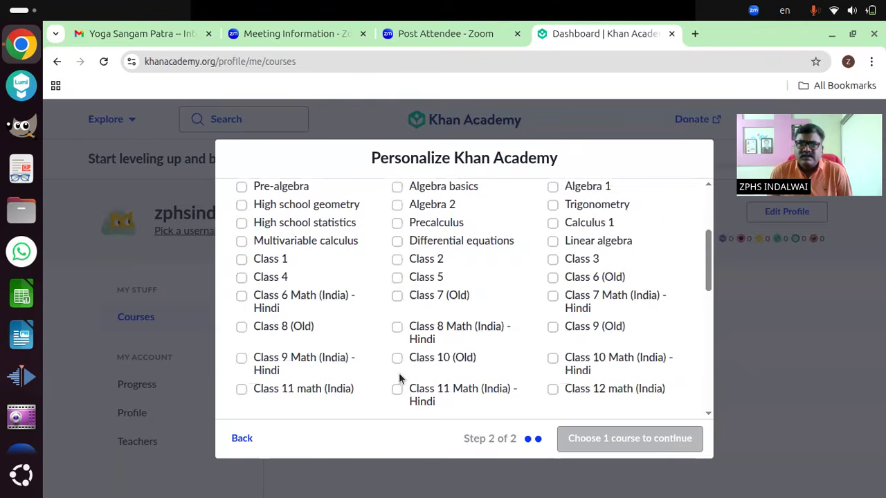
{"action": "scroll", "coordinate": [395, 378], "scroll_direction": "up", "scroll_amount": 3}
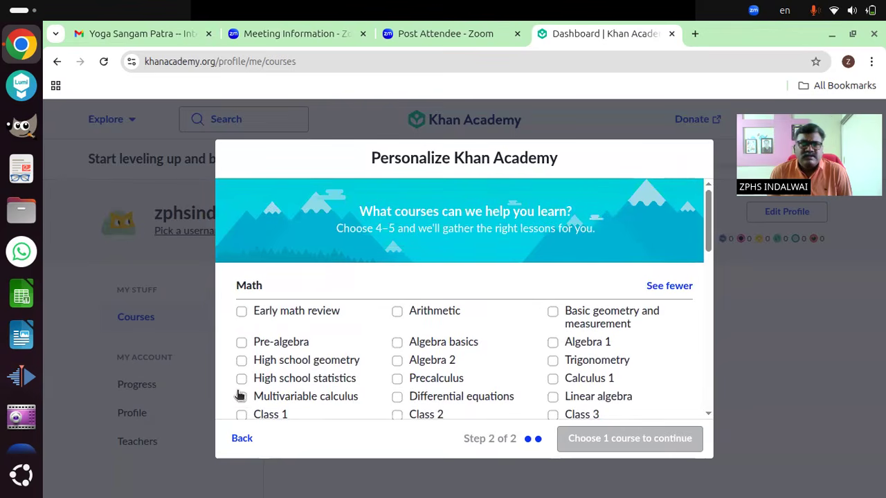
{"action": "left_click", "coordinate": [553, 361]}
{"action": "scroll", "coordinate": [630, 352], "scroll_direction": "down", "scroll_amount": 3}
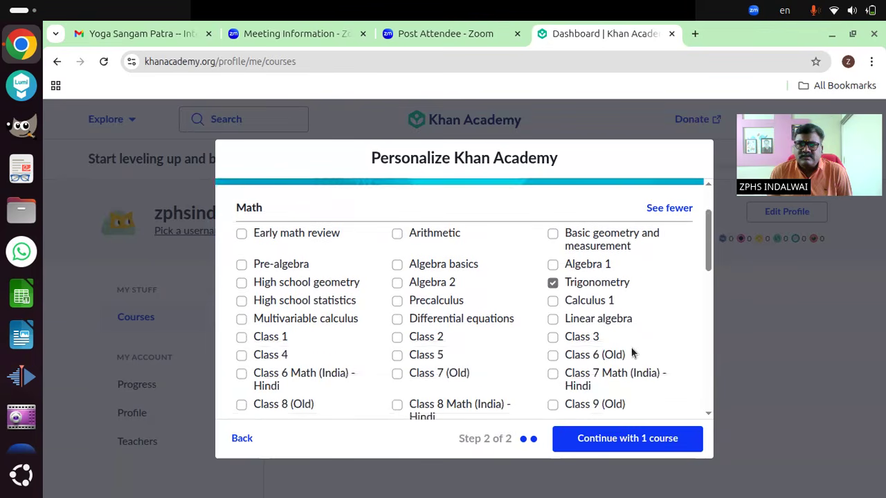
{"action": "scroll", "coordinate": [635, 354], "scroll_direction": "down", "scroll_amount": 5}
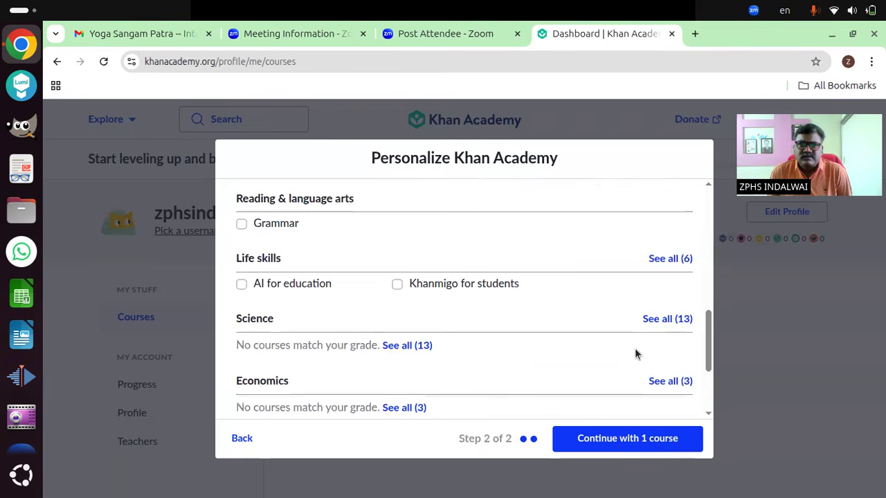
{"action": "left_click", "coordinate": [629, 445]}
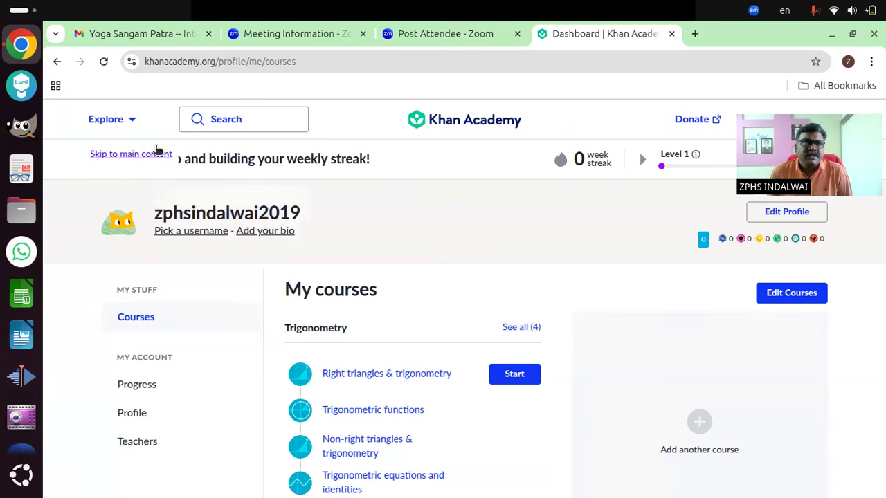
Step: Open the Telangana Class 9 Physical Science course and go to Unit 1, Matter around us
{"action": "left_click", "coordinate": [129, 121]}
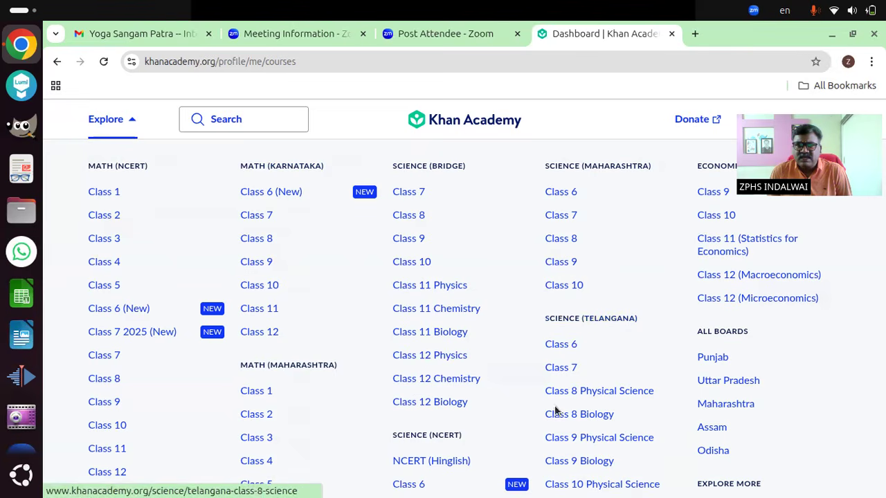
{"action": "left_click", "coordinate": [600, 440]}
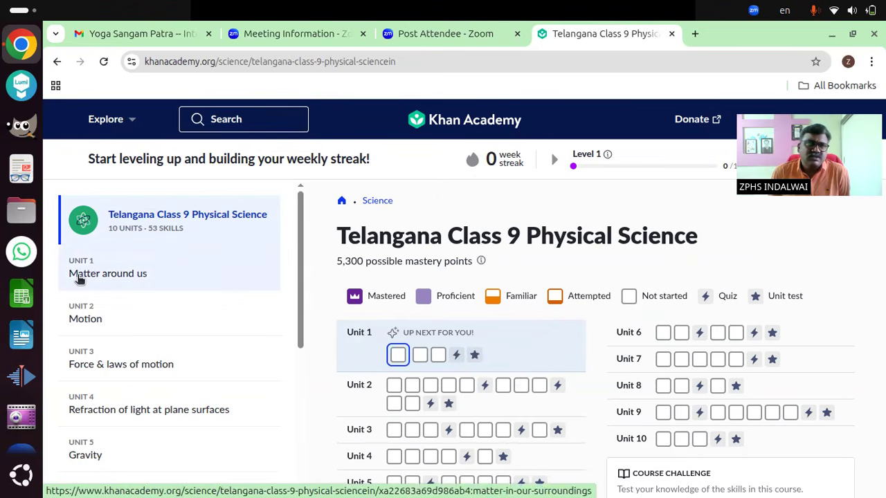
{"action": "scroll", "coordinate": [85, 326], "scroll_direction": "down", "scroll_amount": 2}
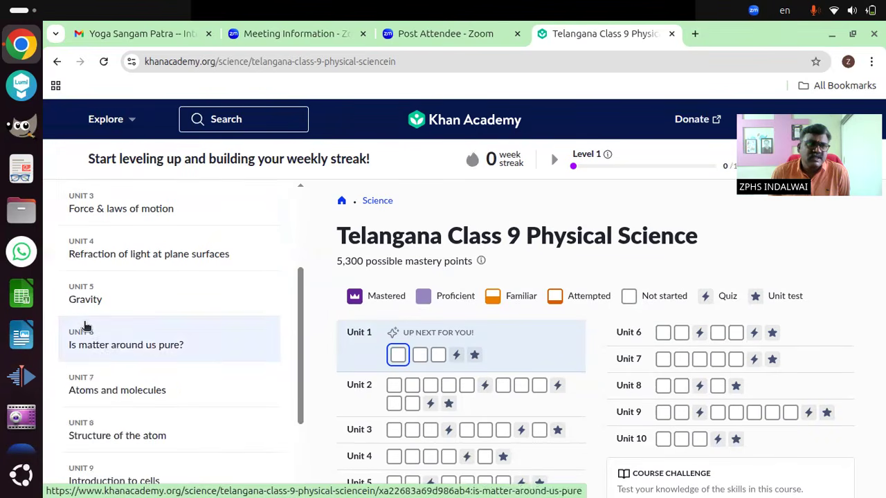
{"action": "scroll", "coordinate": [90, 316], "scroll_direction": "up", "scroll_amount": 2}
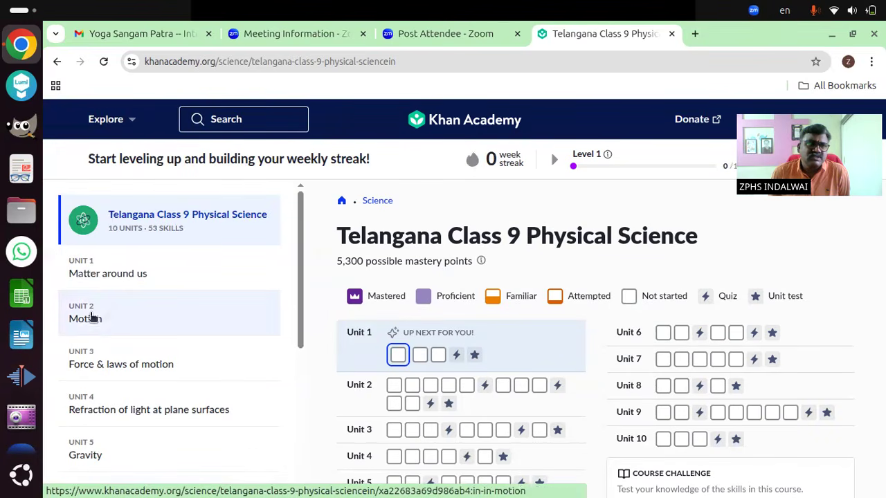
{"action": "left_click", "coordinate": [85, 275]}
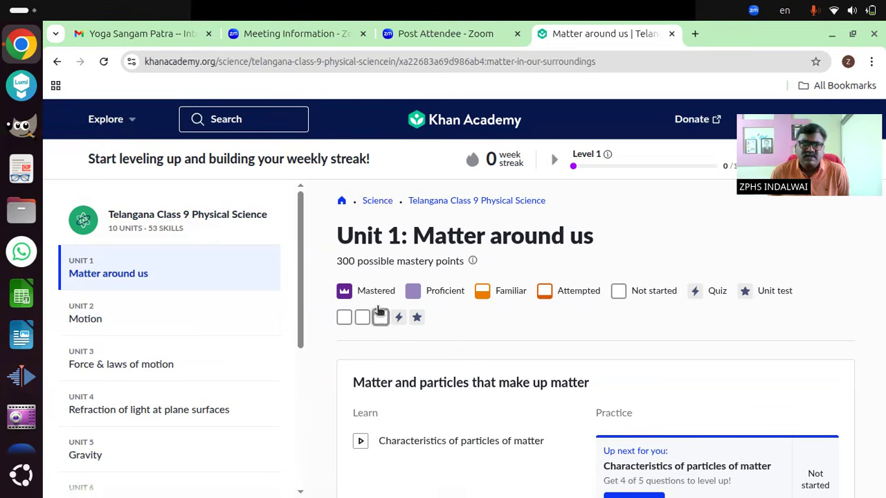
Step: Read the explanations of the mastery levels, such as Mastered and Proficient, in the unit's legend
{"action": "mouse_move", "coordinate": [371, 301]}
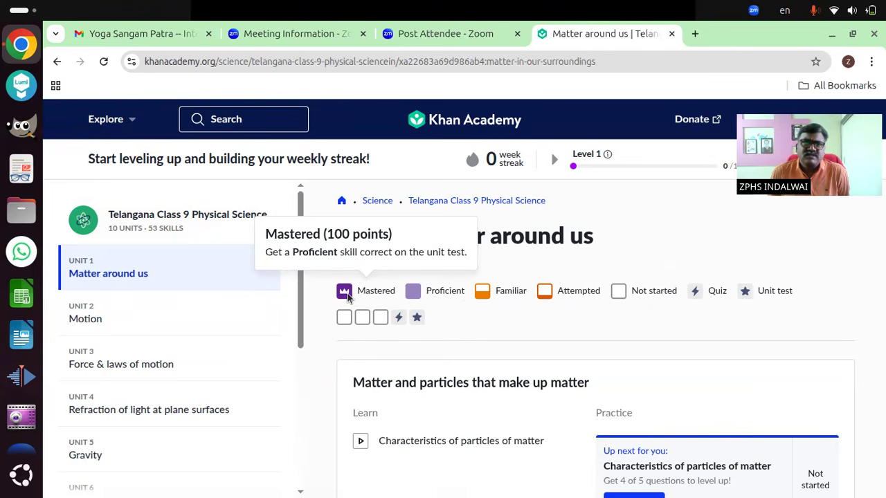
{"action": "mouse_move", "coordinate": [411, 295]}
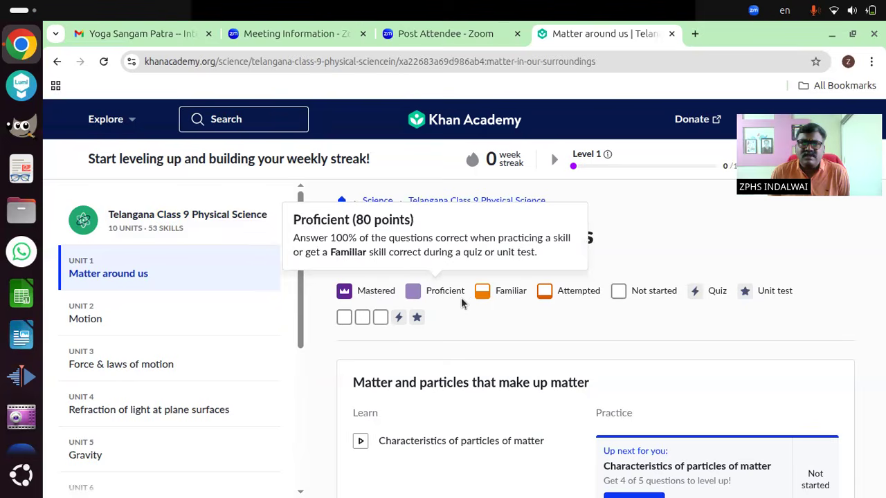
{"action": "mouse_move", "coordinate": [493, 298]}
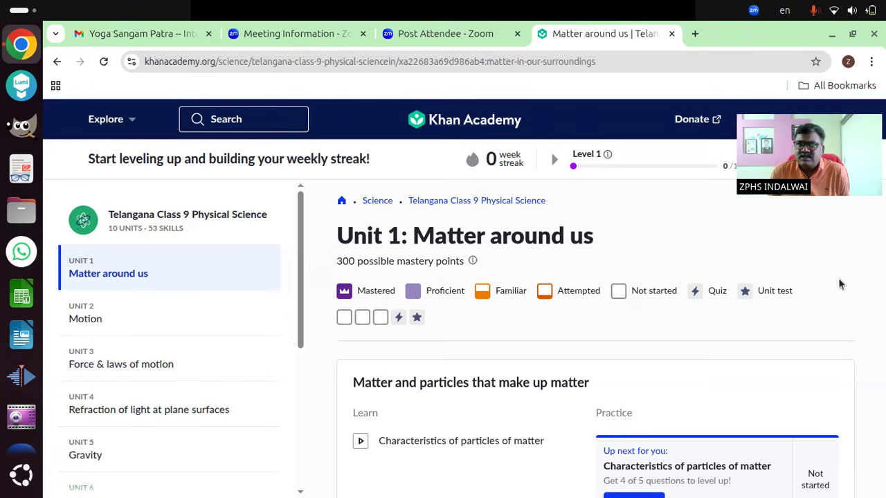
{"action": "triple_click", "coordinate": [754, 191]}
{"action": "left_click", "coordinate": [605, 323]}
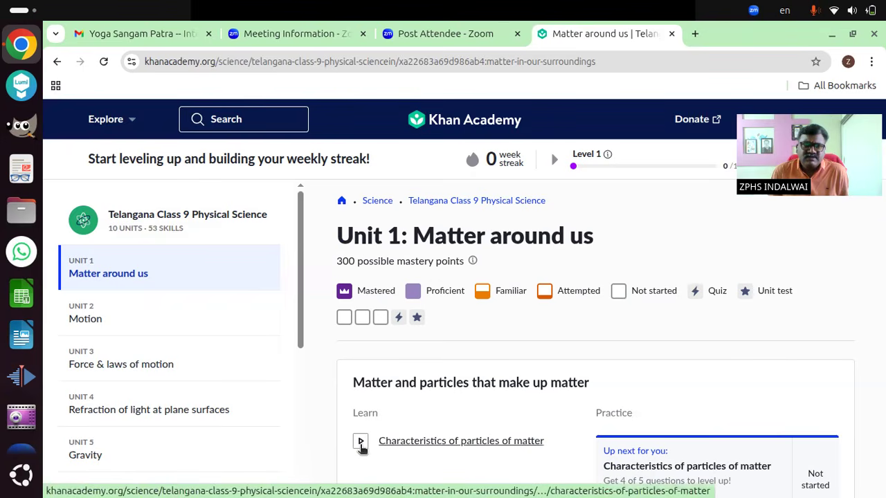
Step: Open the Characteristics of particles of matter video lesson and play it in full screen
{"action": "left_click", "coordinate": [416, 443]}
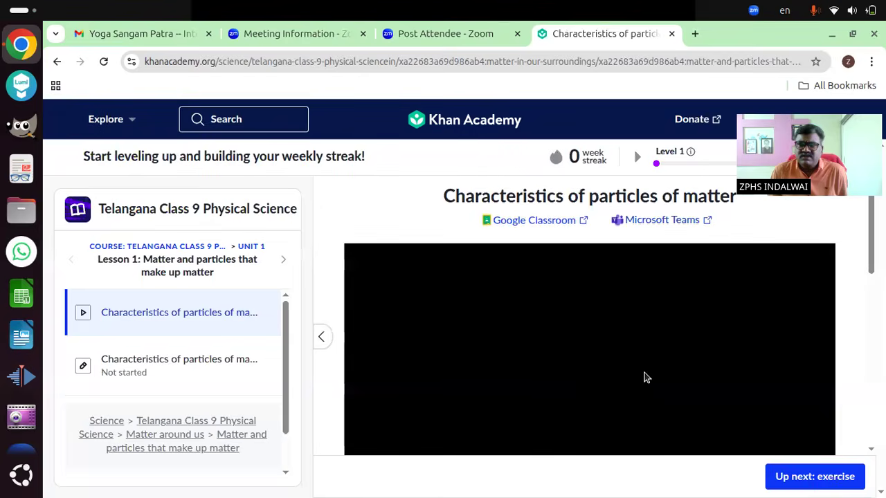
{"action": "scroll", "coordinate": [644, 373], "scroll_direction": "down", "scroll_amount": 6}
{"action": "scroll", "coordinate": [644, 373], "scroll_direction": "up", "scroll_amount": 5}
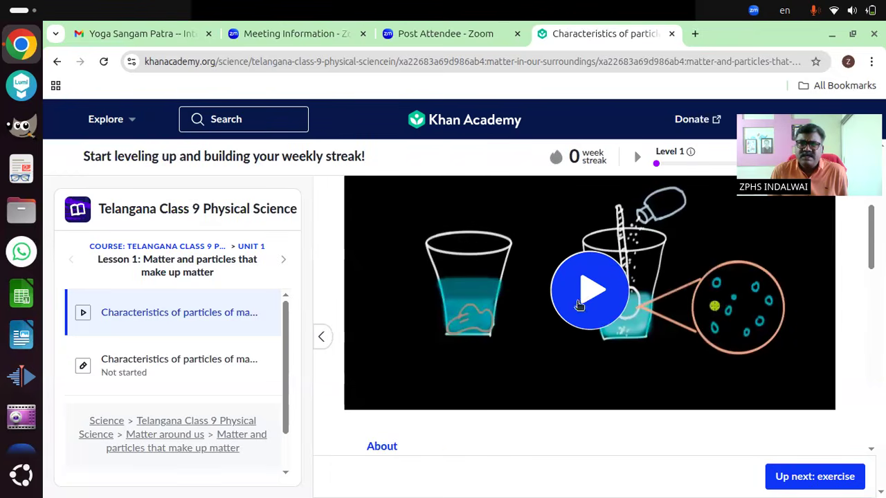
{"action": "left_click", "coordinate": [596, 298]}
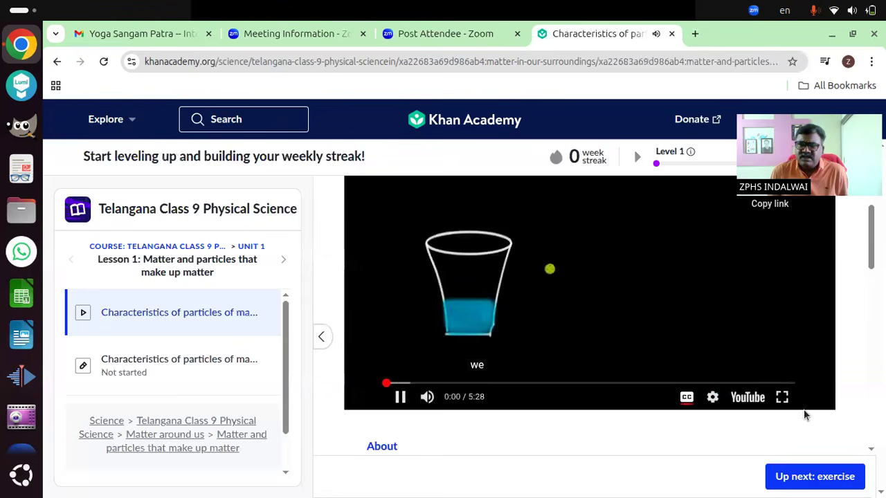
{"action": "left_click", "coordinate": [781, 396]}
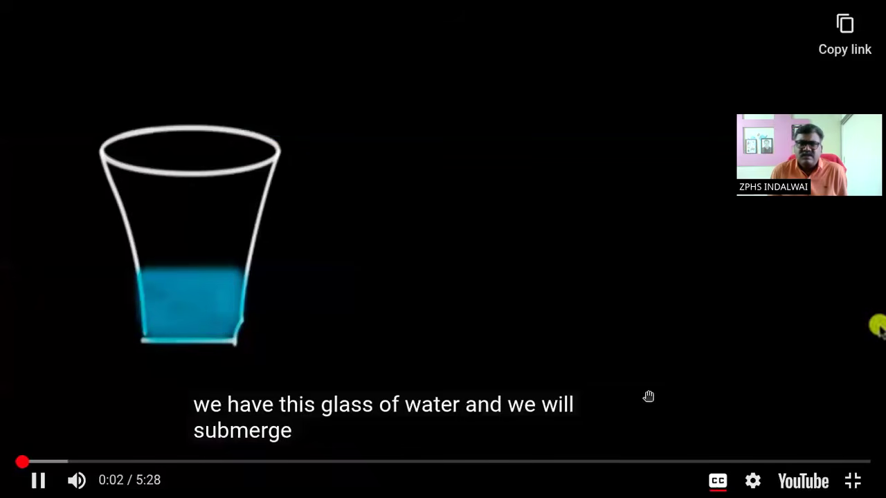